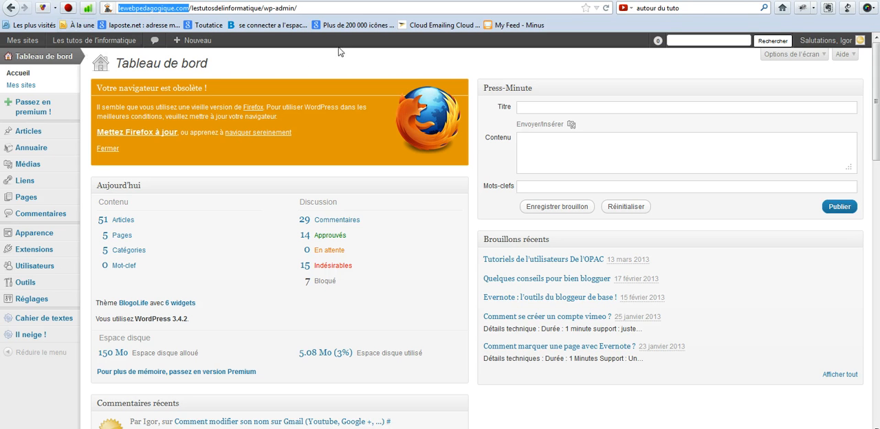
# Step: Upload the image icon_256 from the logo+youtube folder as a new media file
pyautogui.click(314, 6)
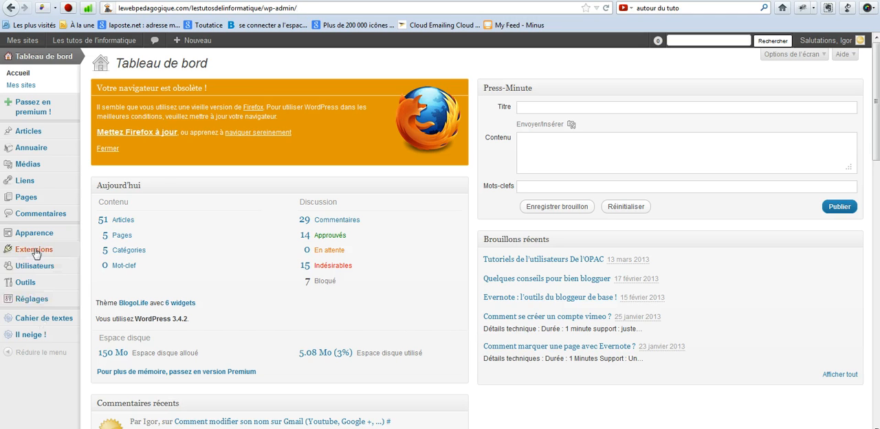
pyautogui.moveTo(36, 169)
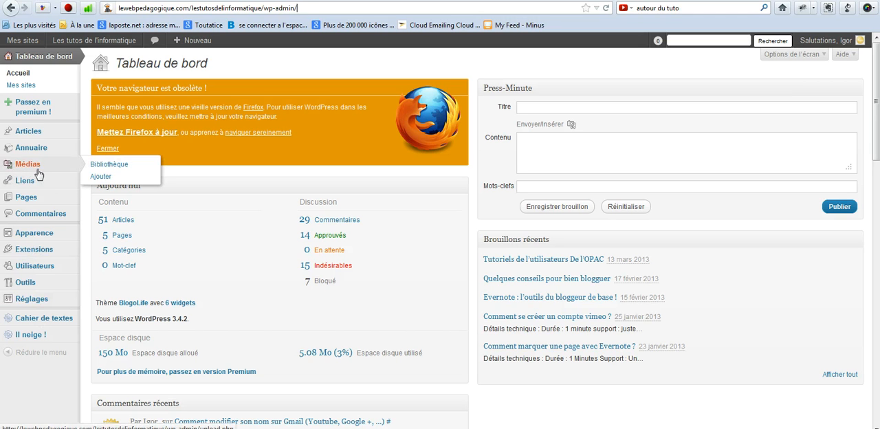
pyautogui.click(103, 176)
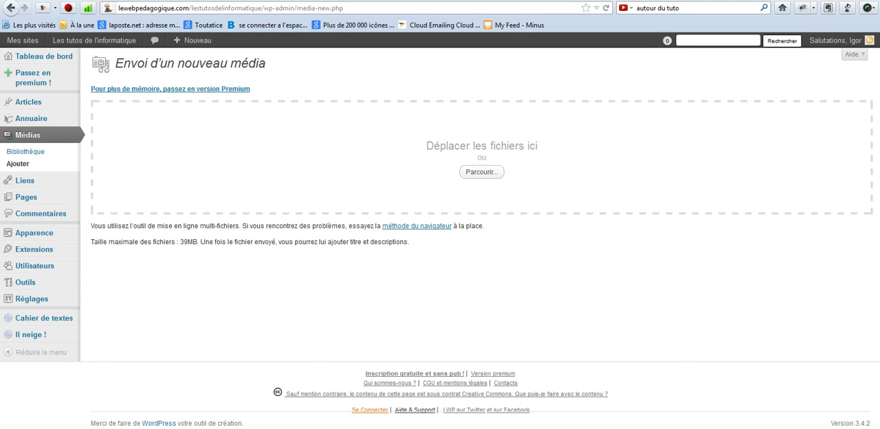
pyautogui.click(492, 269)
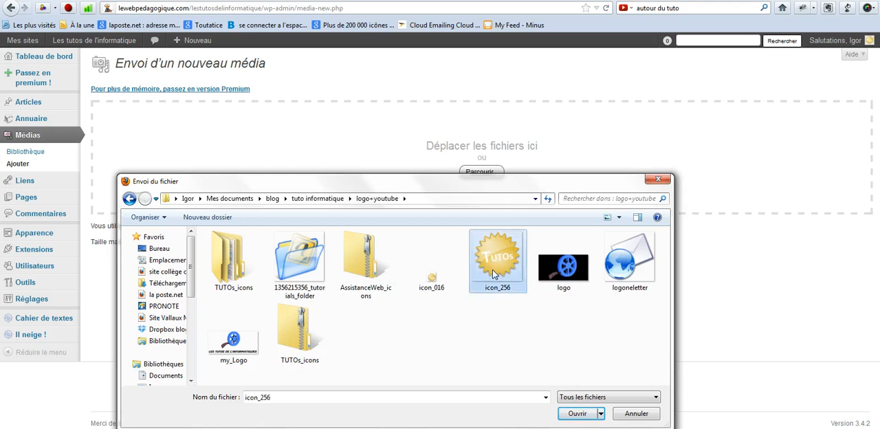
pyautogui.doubleClick(492, 269)
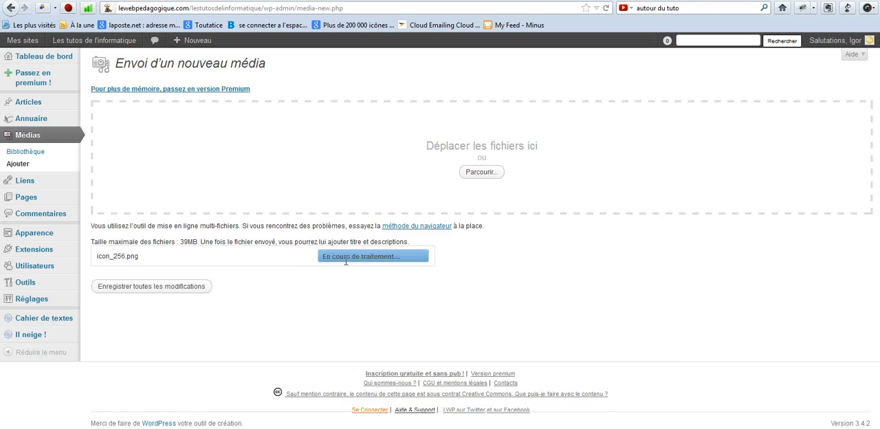
# Step: Set the uploaded image's title to "logo les tutos de li'nformatique" and save all changes
pyautogui.scroll(-2, 255, 303)
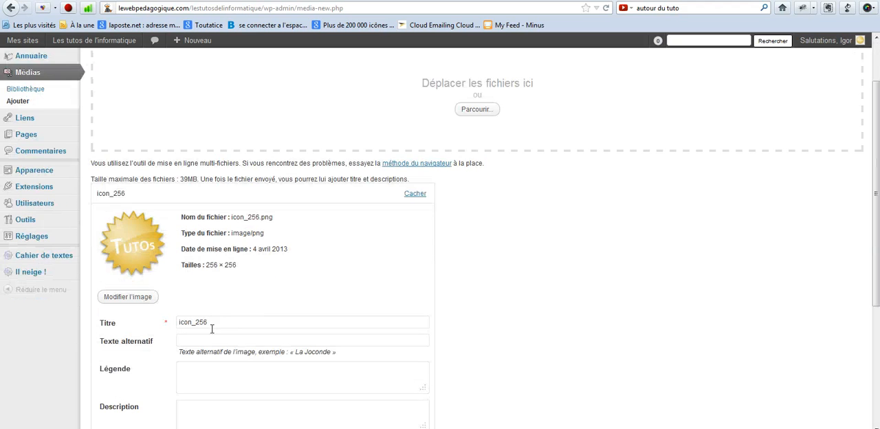
pyautogui.click(229, 325)
pyautogui.doubleClick(228, 324)
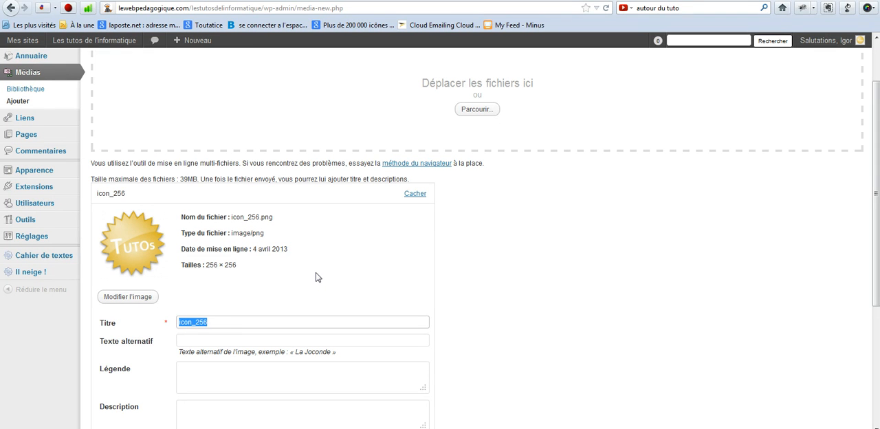
pyautogui.write("logo les tutos de l\\'informatique")
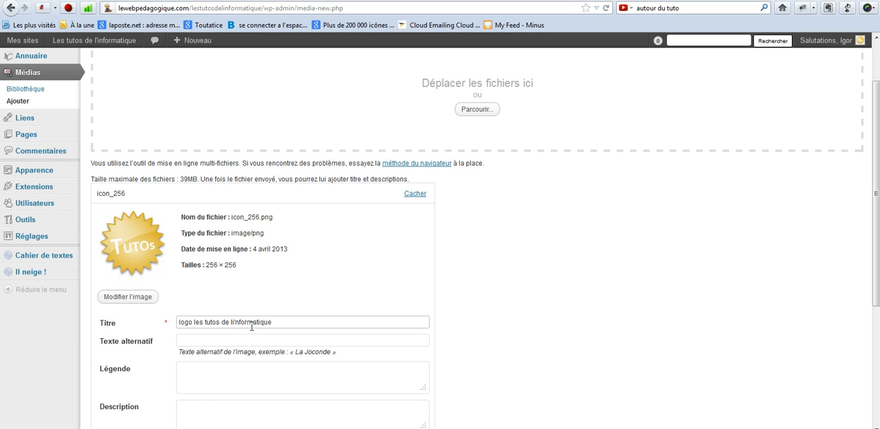
pyautogui.scroll(-3, 229, 335)
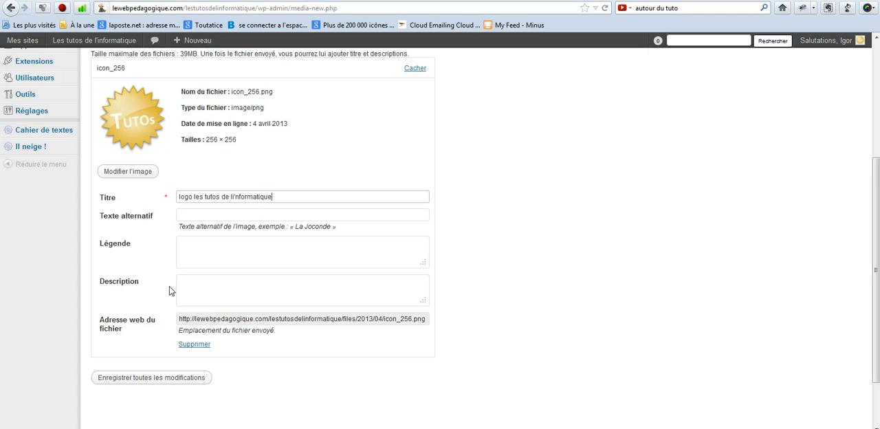
pyautogui.moveTo(180, 323); pyautogui.dragTo(277, 319)
pyautogui.click(292, 320)
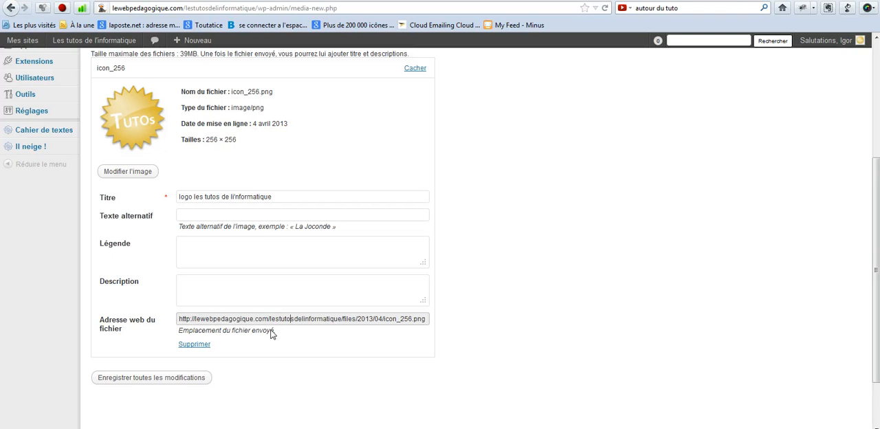
pyautogui.click(186, 381)
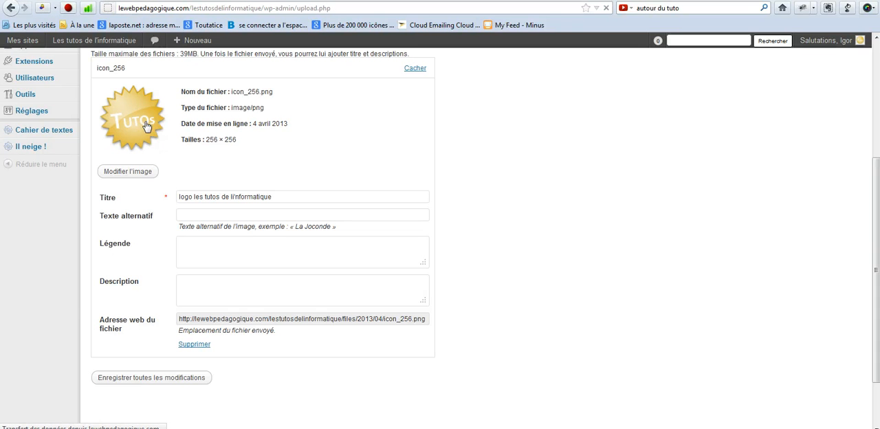
pyautogui.moveTo(122, 160)
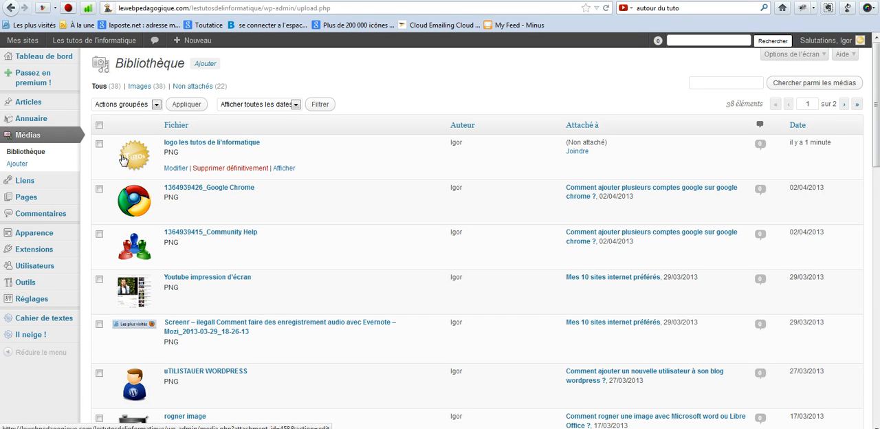
# Step: Upload the Word document "Comment insérer un lien dans un widget Wordpress" from the Article > Brouillons folder as new media
pyautogui.click(203, 68)
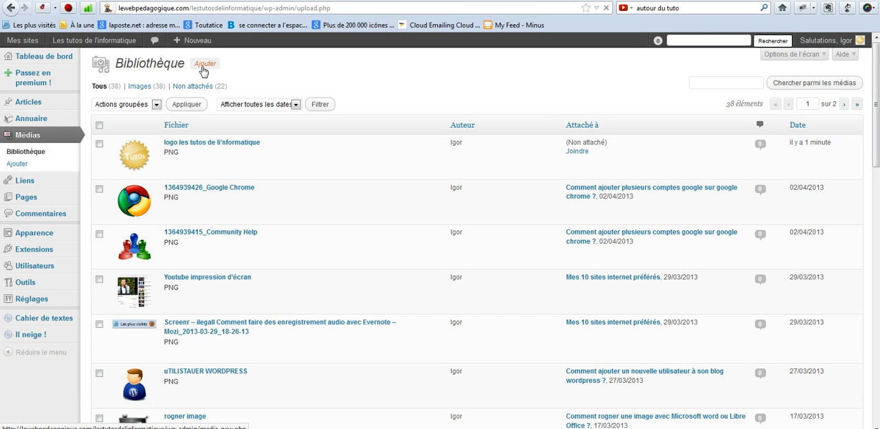
pyautogui.moveTo(122, 172)
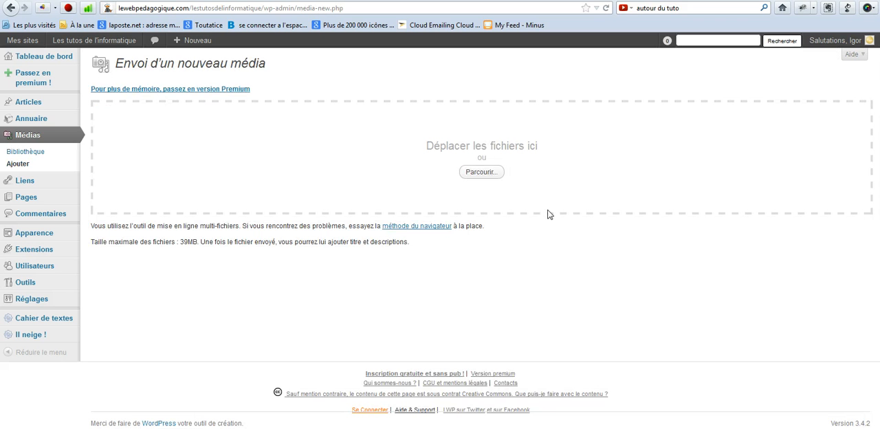
pyautogui.click(497, 175)
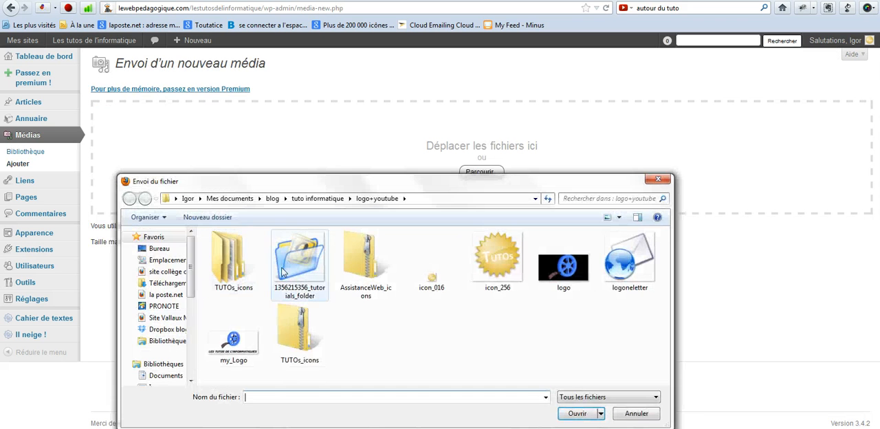
pyautogui.click(317, 198)
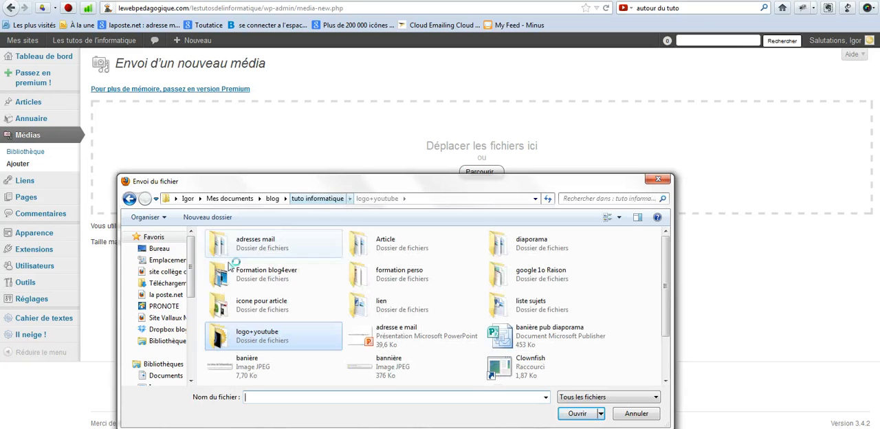
pyautogui.doubleClick(386, 241)
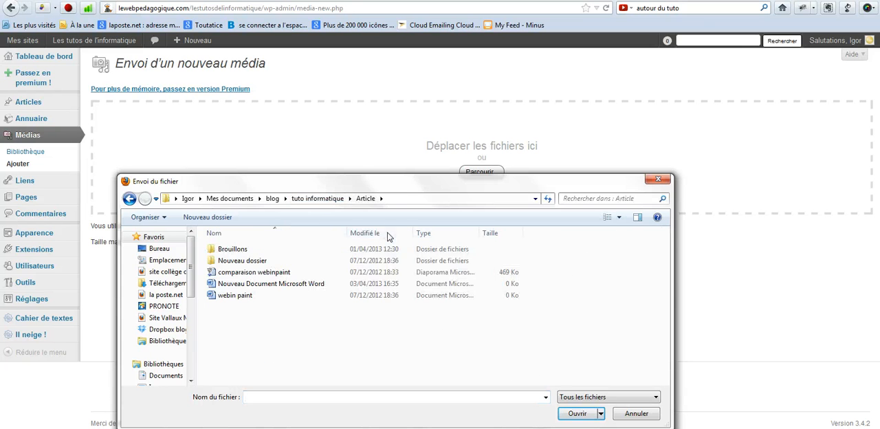
pyautogui.doubleClick(231, 249)
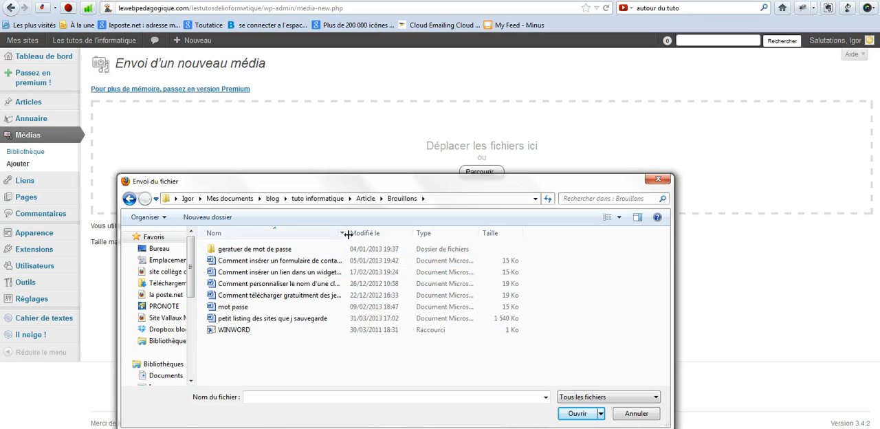
pyautogui.doubleClick(340, 273)
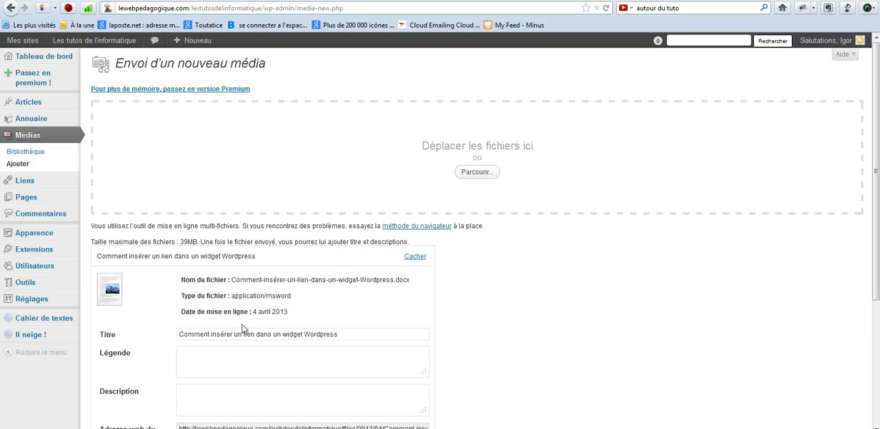
# Step: Save the uploaded Word document's media details with its default title
pyautogui.scroll(-3, 242, 329)
pyautogui.click(181, 313)
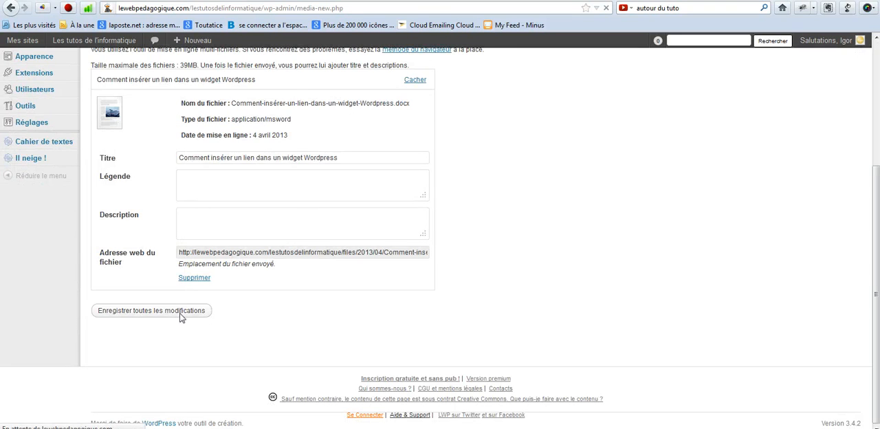
pyautogui.scroll(3, 44, 329)
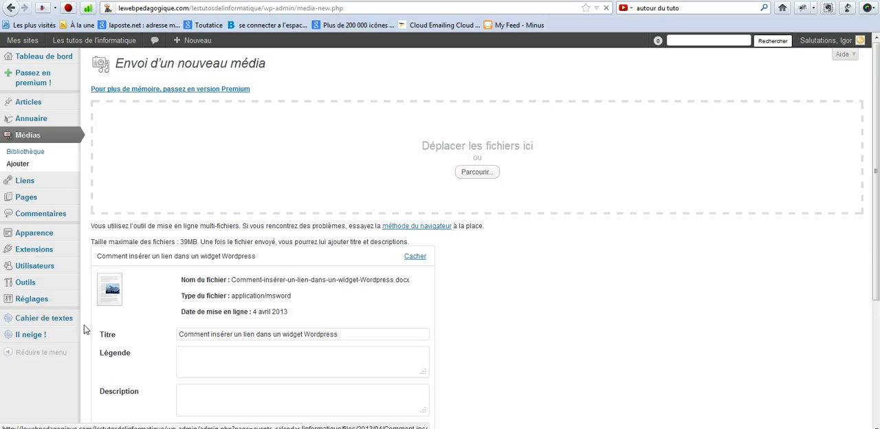
# Step: Create a new article titled "test fichier doc" with the body text "test a téléchargez"
pyautogui.moveTo(205, 53)
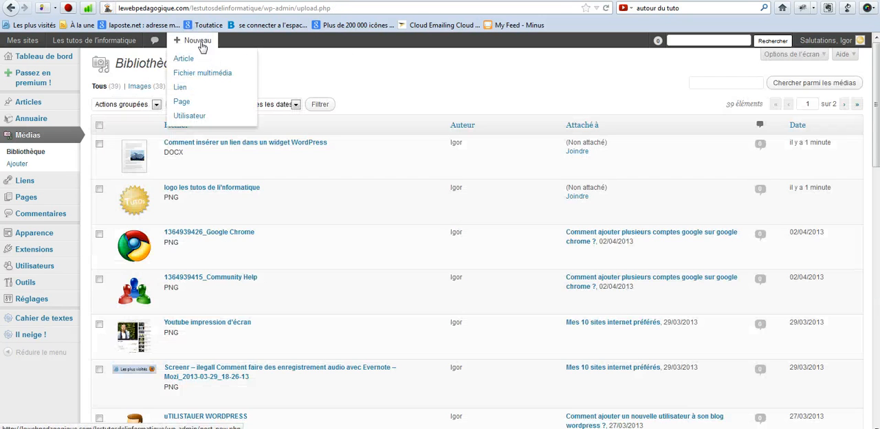
pyautogui.click(203, 62)
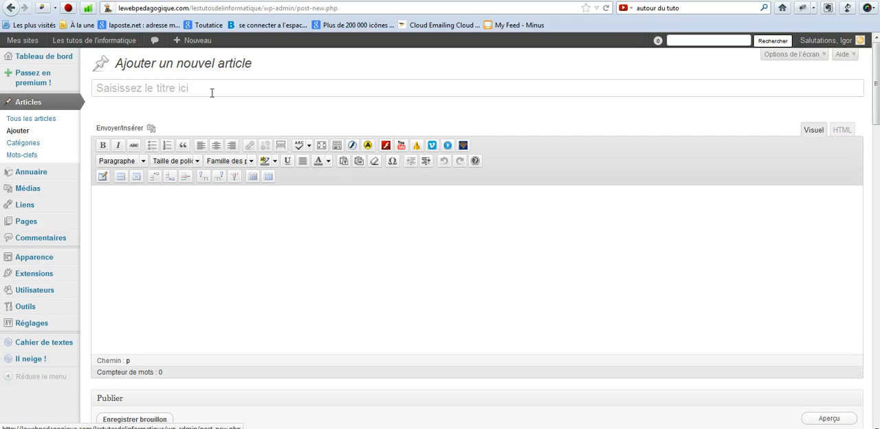
pyautogui.write('test fichier doc')
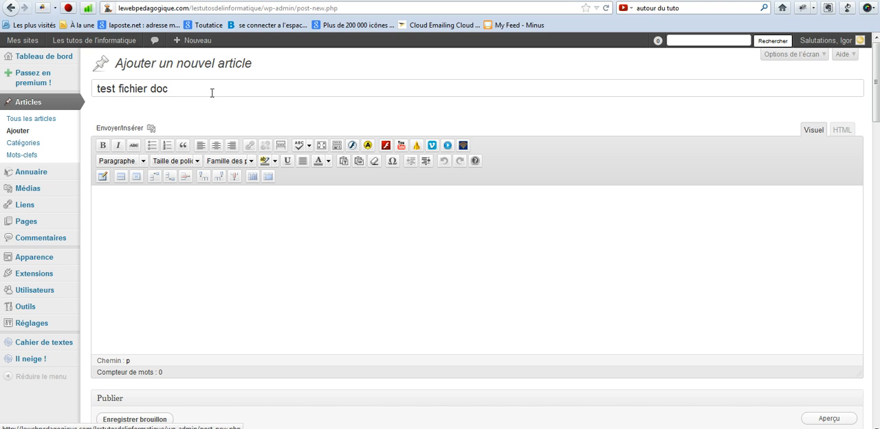
pyautogui.click(154, 210)
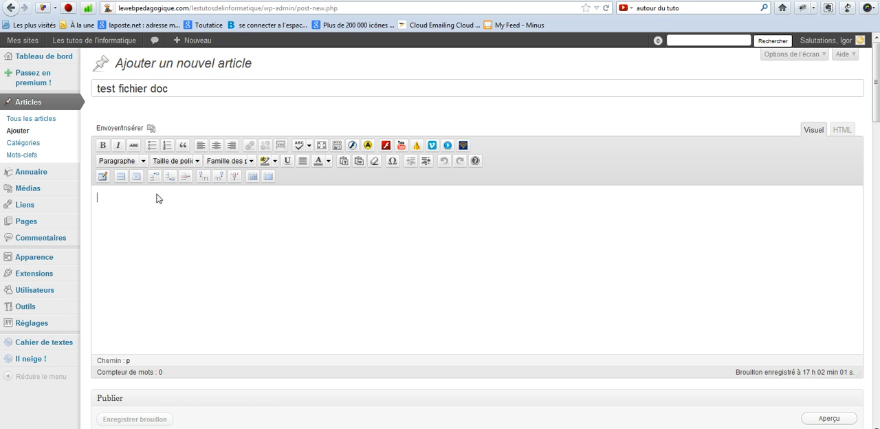
pyautogui.write('test a téléchargez')
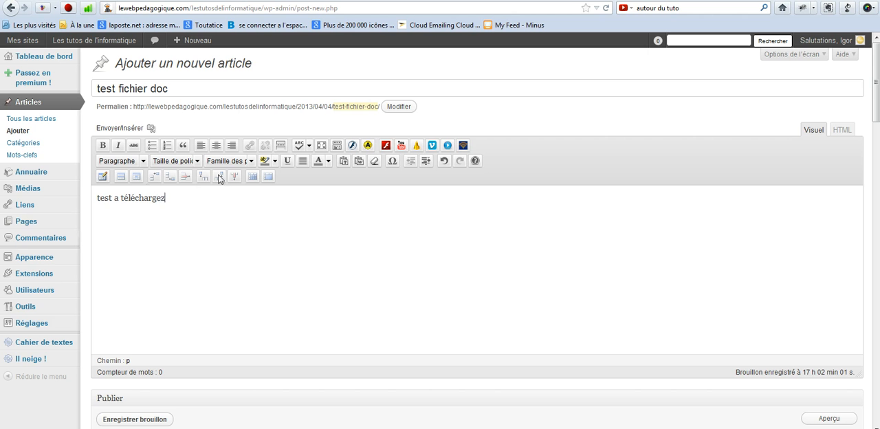
# Step: Replace the article's body text with a link to the media library document "Comment insérer un lien dans un widget Wordpress"
pyautogui.hotkey('ctrl', 'a')
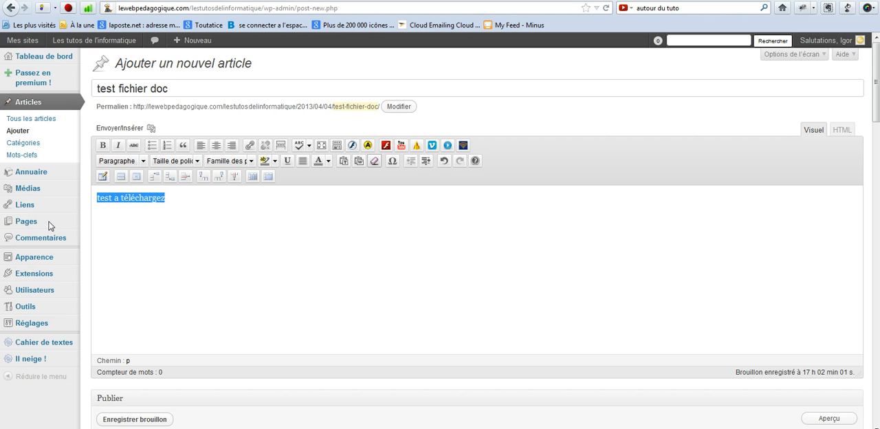
pyautogui.click(249, 146)
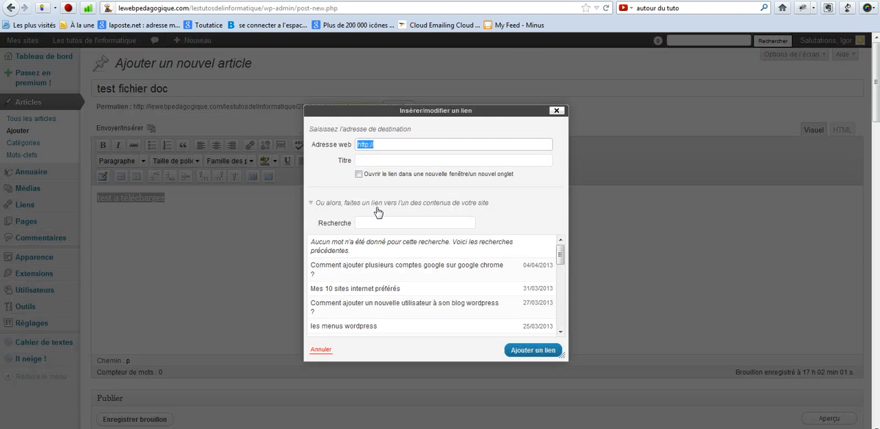
pyautogui.click(557, 110)
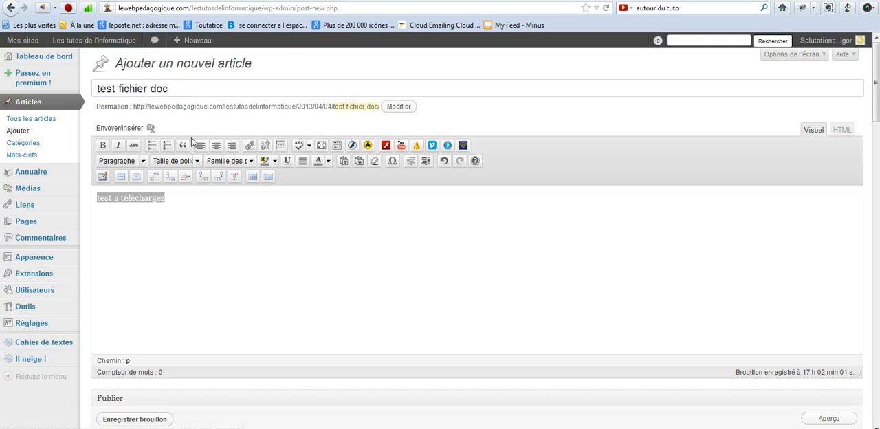
pyautogui.click(129, 132)
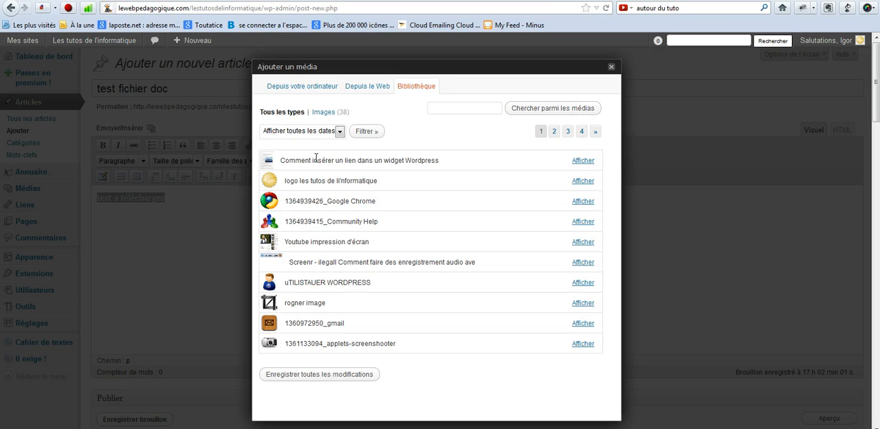
pyautogui.click(581, 161)
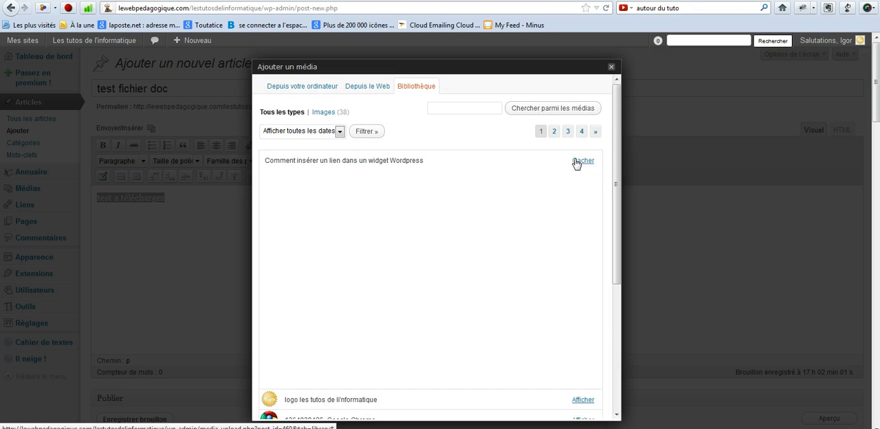
pyautogui.scroll(-3, 395, 253)
pyautogui.click(395, 251)
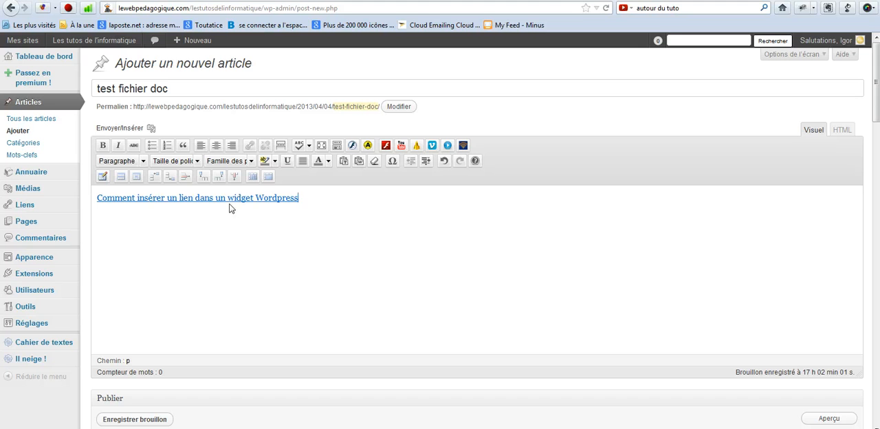
pyautogui.click(237, 198)
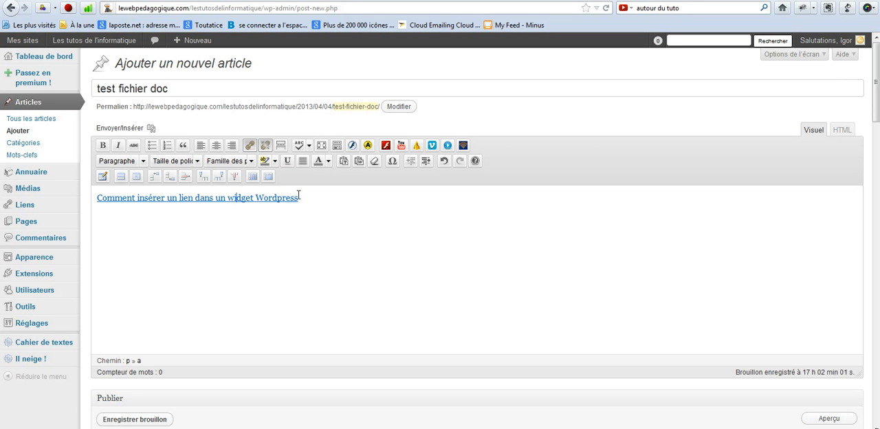
pyautogui.moveTo(291, 198); pyautogui.dragTo(99, 194)
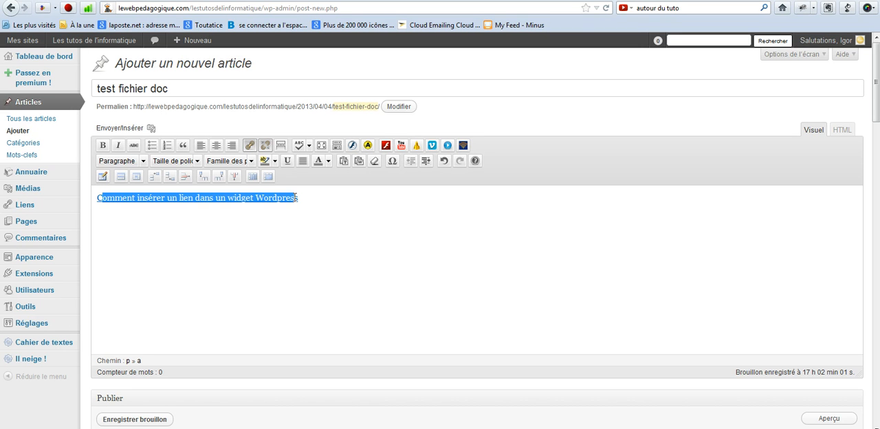
pyautogui.moveTo(296, 198); pyautogui.dragTo(69, 195)
pyautogui.click(251, 149)
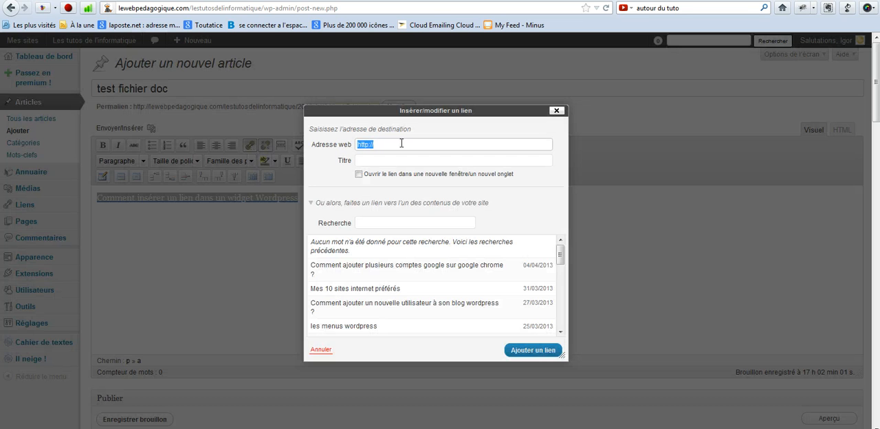
pyautogui.click(556, 111)
pyautogui.click(306, 194)
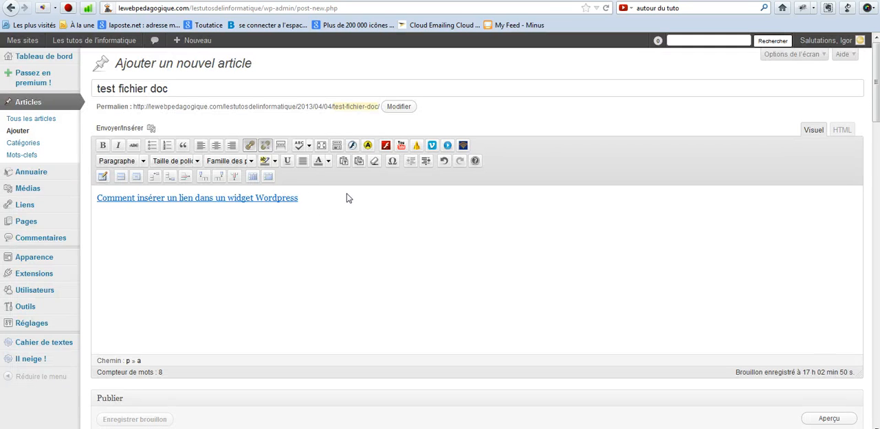
# Step: Preview the draft article "test fichier doc" on the blog and view its document link
pyautogui.scroll(-4, 337, 213)
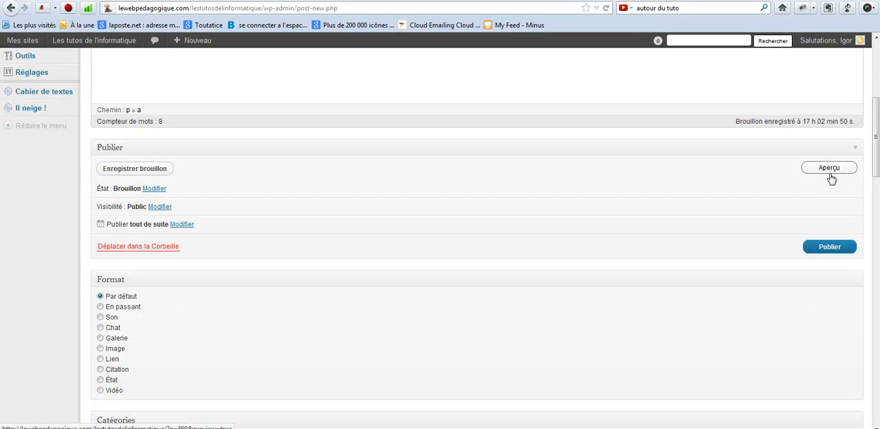
pyautogui.click(829, 173)
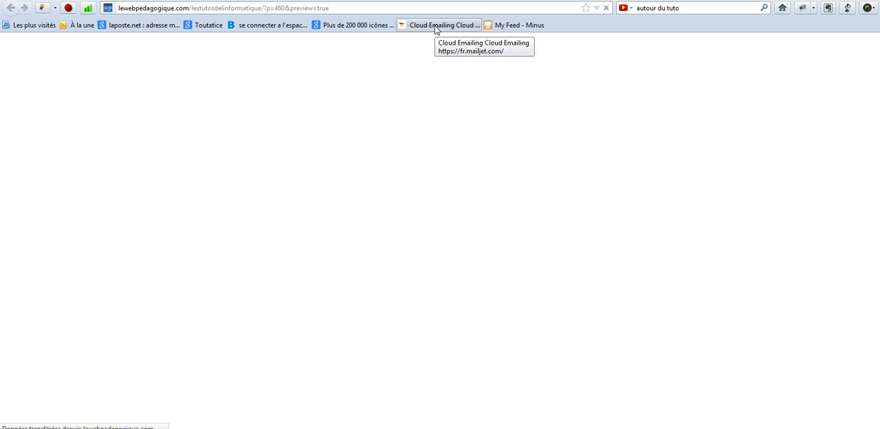
pyautogui.scroll(-3, 330, 207)
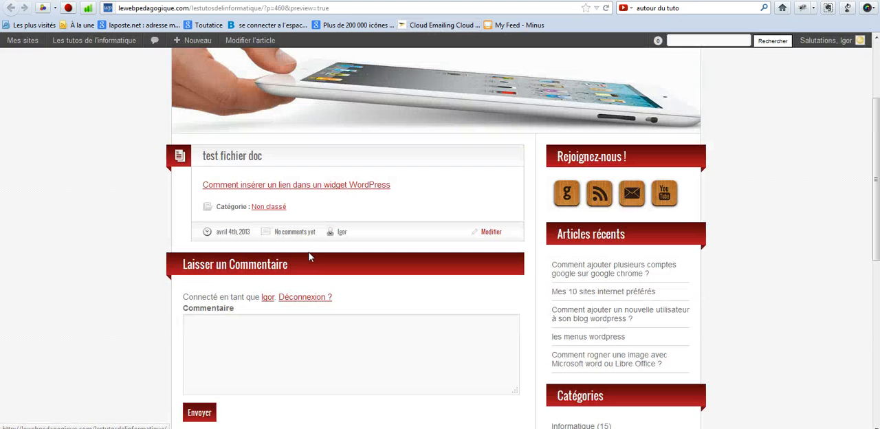
# Step: Download the linked Word document from the article preview and save it in the Bureau folder as "Comment-insérer-un-lien-dans-un-widget-Wordpress"
pyautogui.click(324, 192)
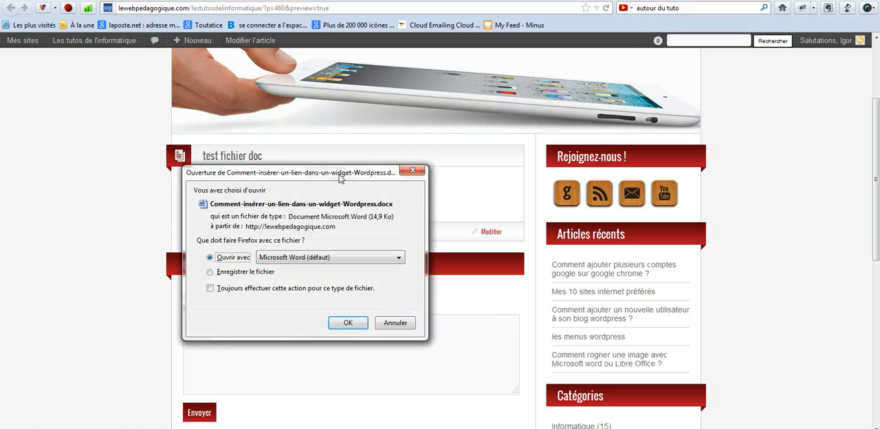
pyautogui.moveTo(339, 178); pyautogui.dragTo(371, 152)
pyautogui.click(270, 247)
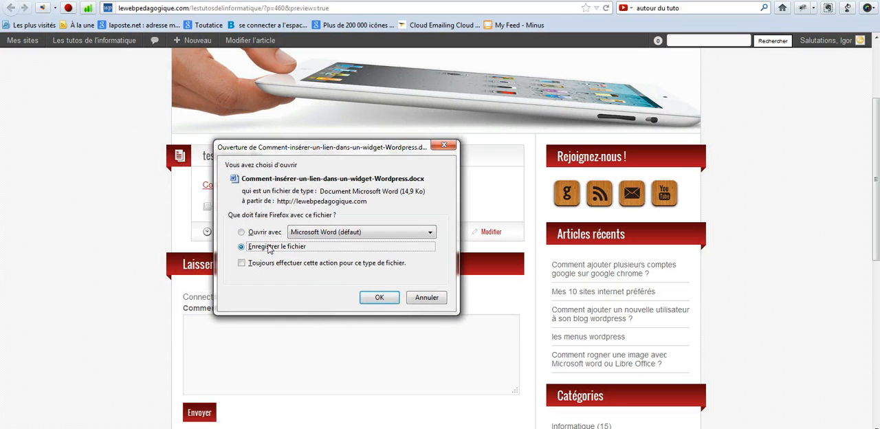
pyautogui.click(372, 298)
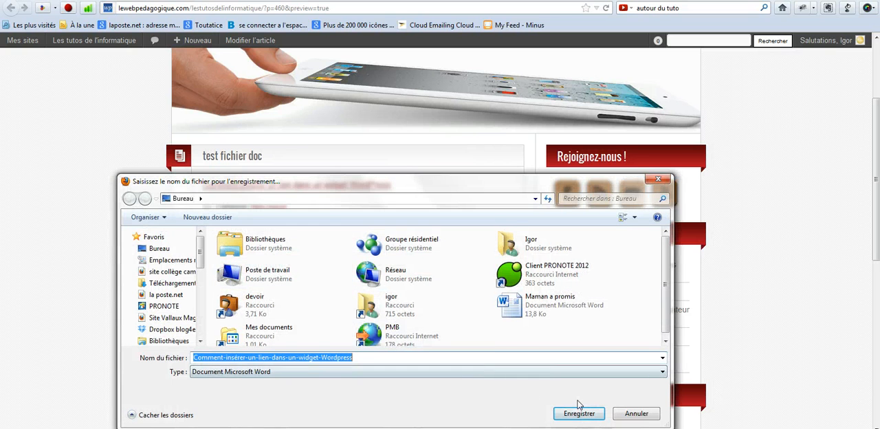
pyautogui.click(579, 417)
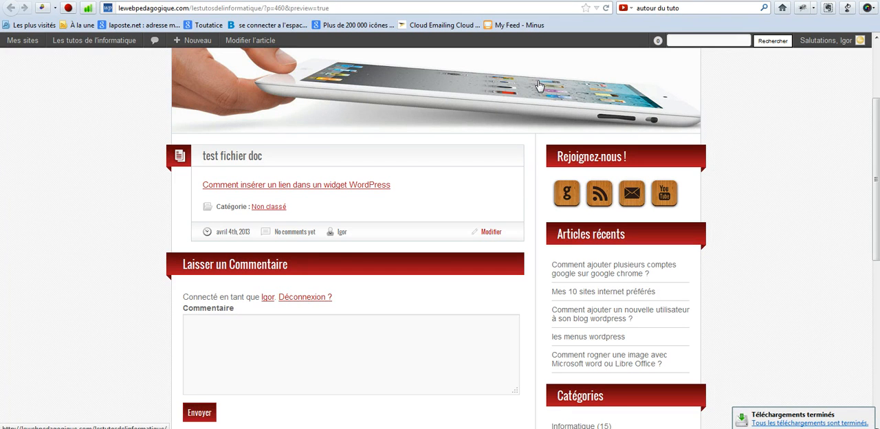
# Step: Open the downloaded document in Word from the finished downloads list, look through its content, and close it
pyautogui.click(791, 422)
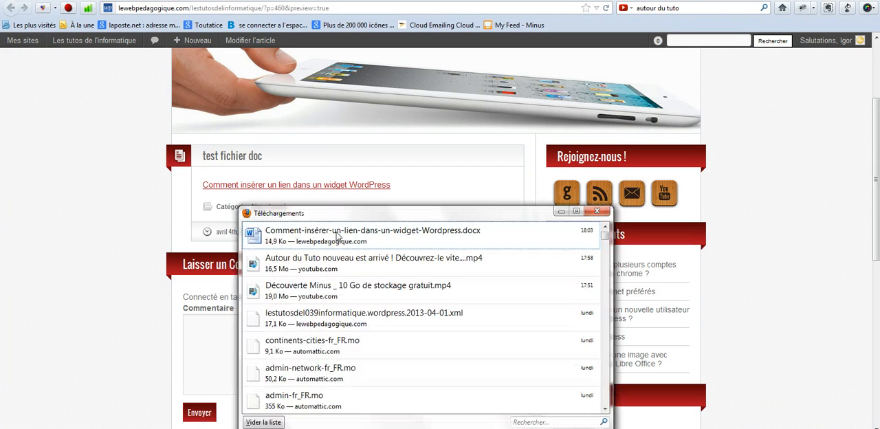
pyautogui.doubleClick(330, 235)
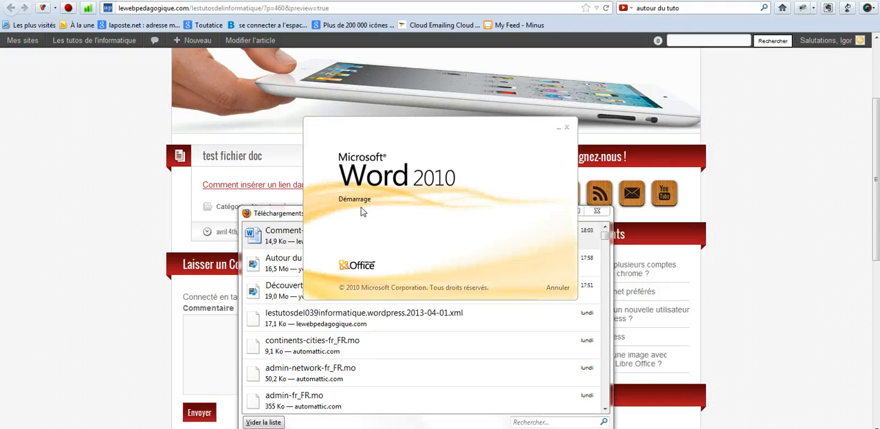
pyautogui.scroll(-4, 412, 199)
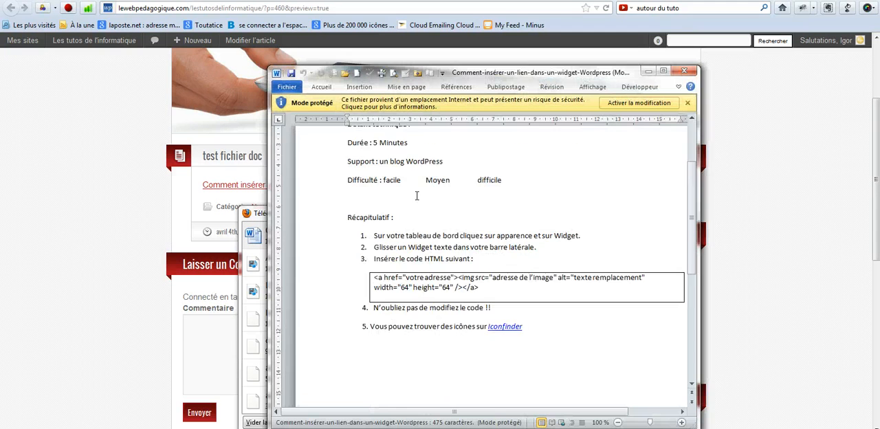
pyautogui.scroll(4, 417, 197)
pyautogui.click(685, 71)
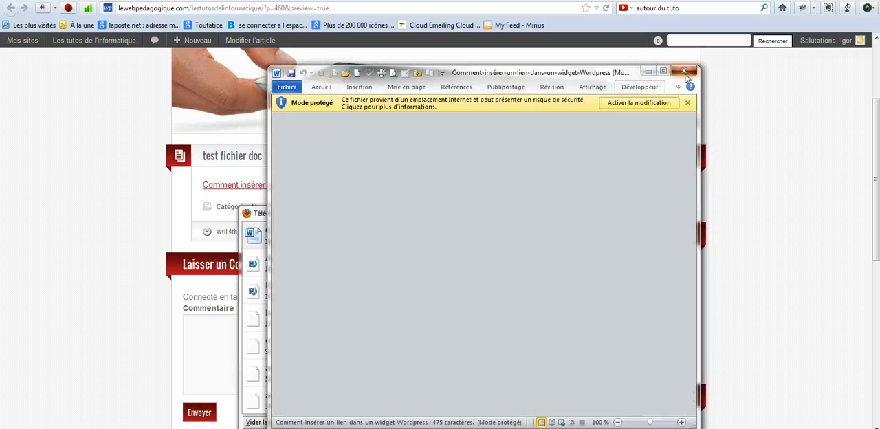
pyautogui.click(597, 210)
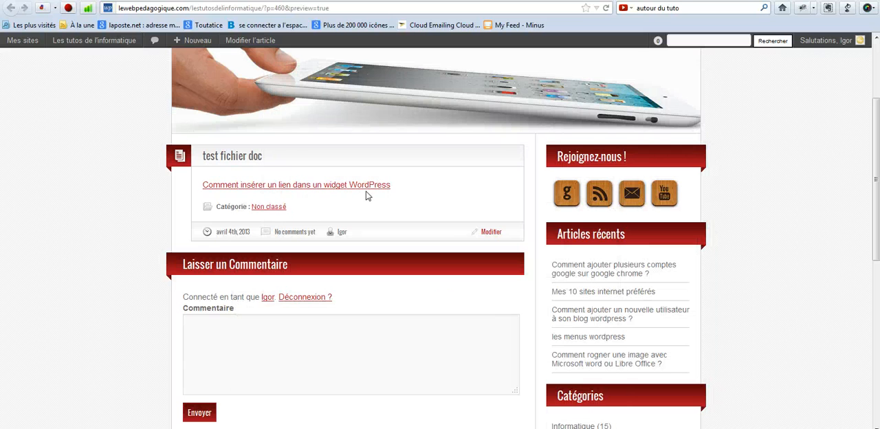
# Step: Back in the article editor, insert the library image "logo les tutos de li'nformatique" below the document link, centred at original size
pyautogui.click(474, 0)
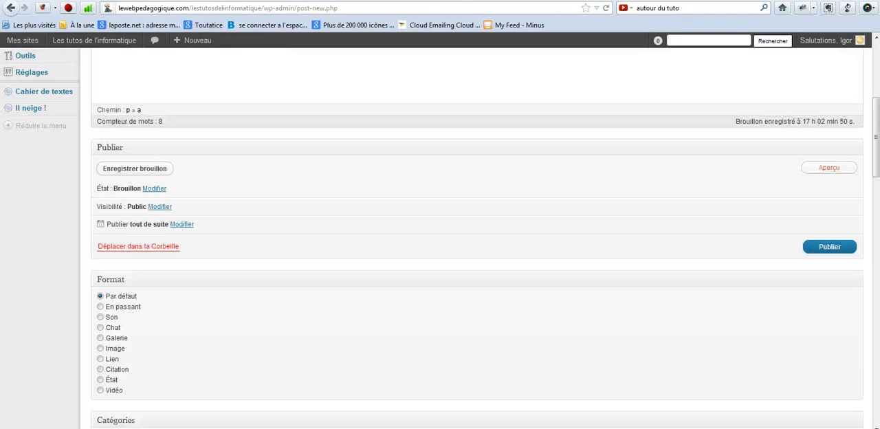
pyautogui.scroll(-3, 355, 226)
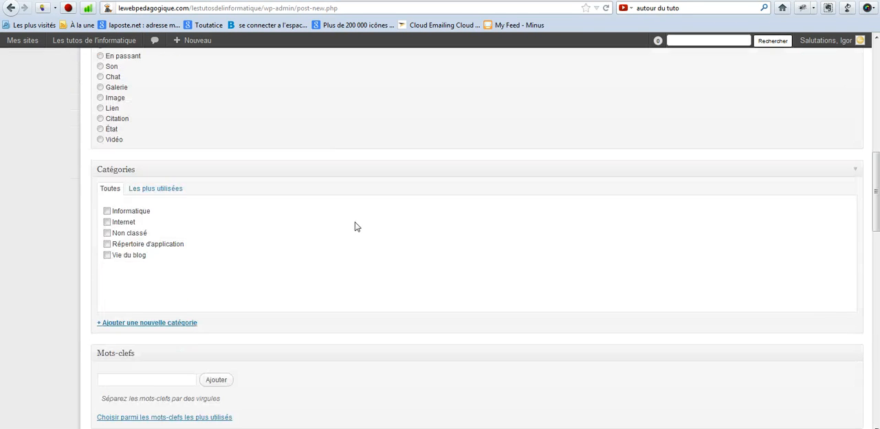
pyautogui.scroll(7, 454, 279)
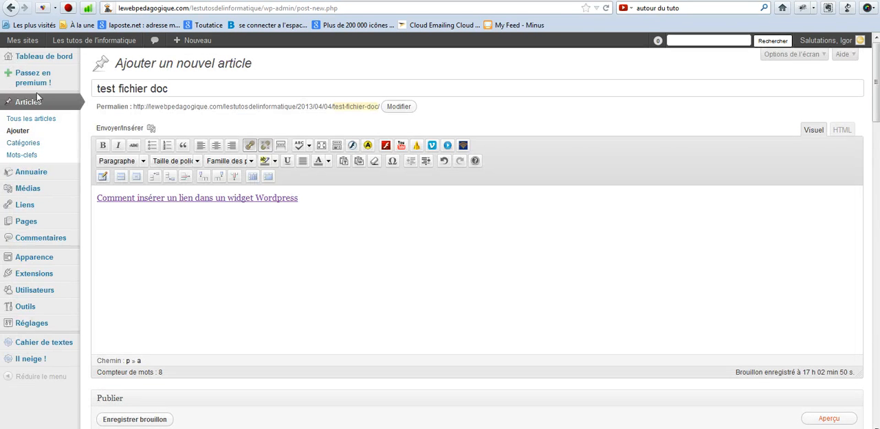
pyautogui.click(302, 198)
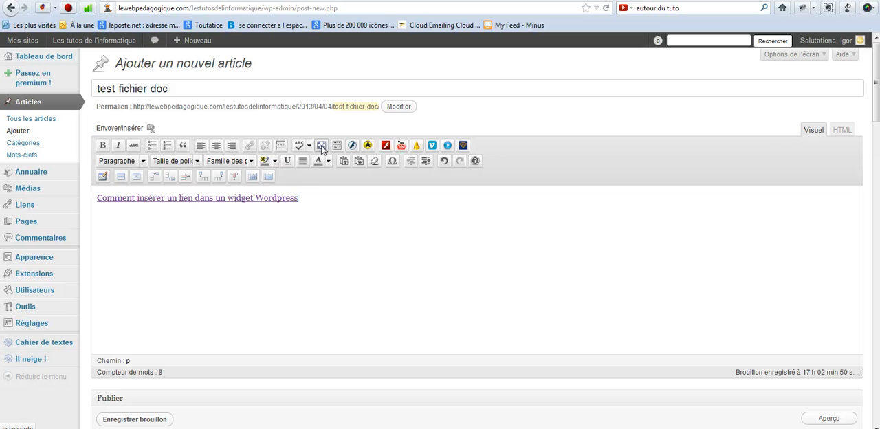
pyautogui.press('Return')
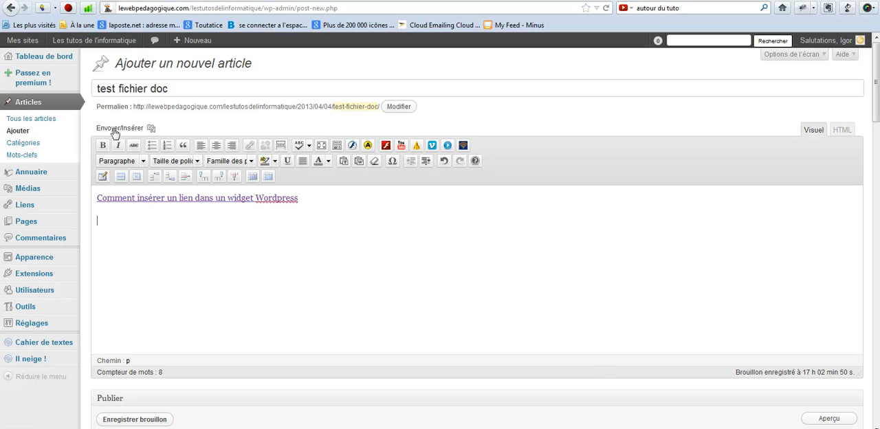
pyautogui.click(114, 131)
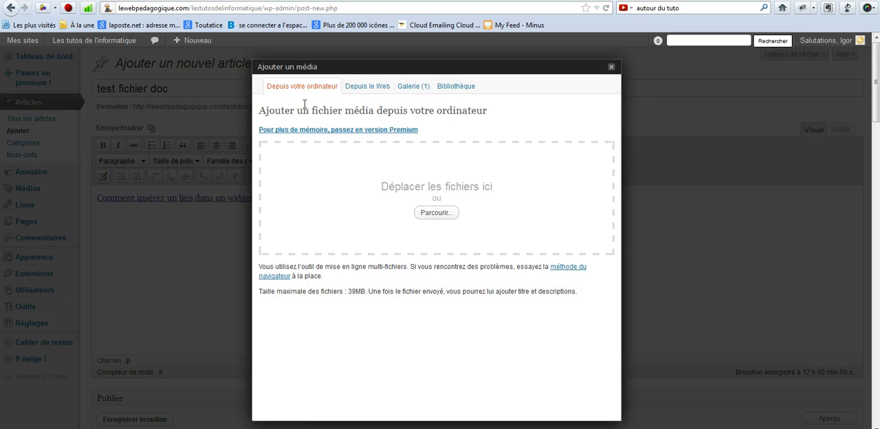
pyautogui.click(452, 87)
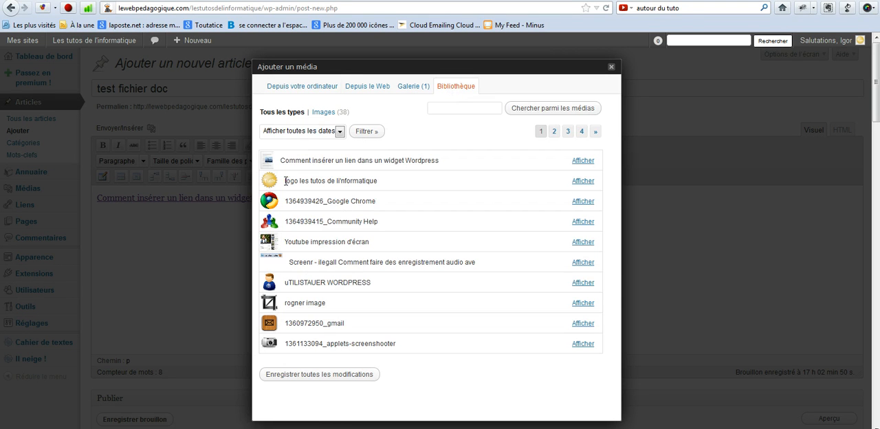
pyautogui.click(587, 183)
pyautogui.scroll(-5, 402, 309)
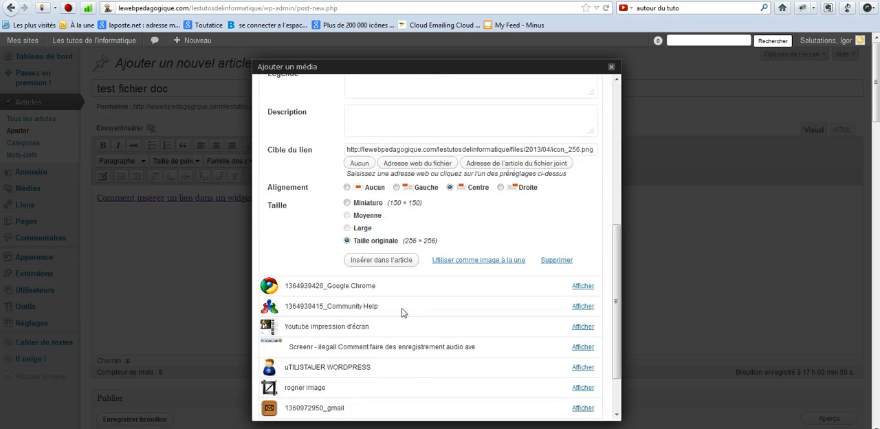
pyautogui.click(382, 261)
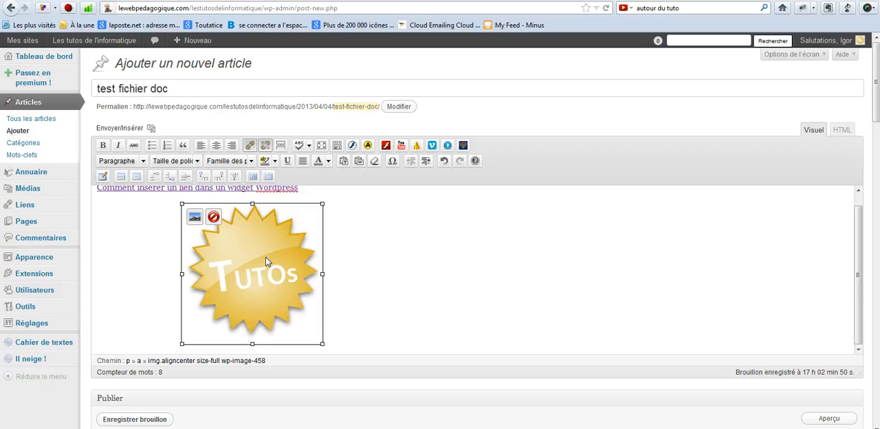
pyautogui.click(430, 277)
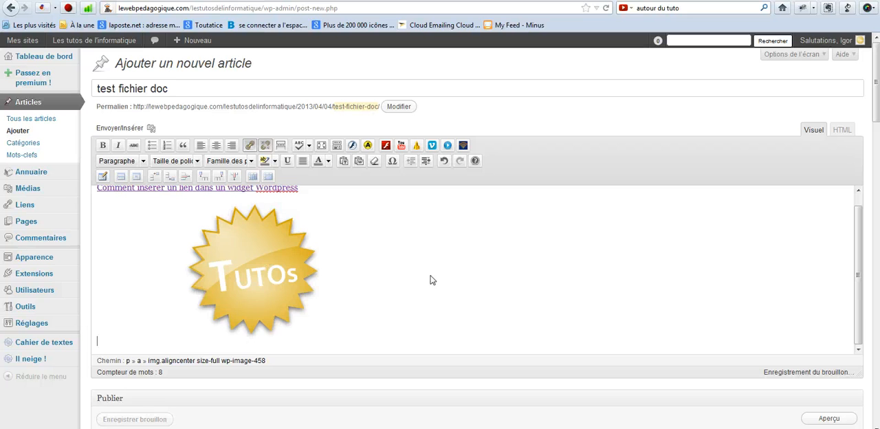
# Step: Examine the inserted logo image and the document link in the article, along with the publishing options
pyautogui.click(268, 278)
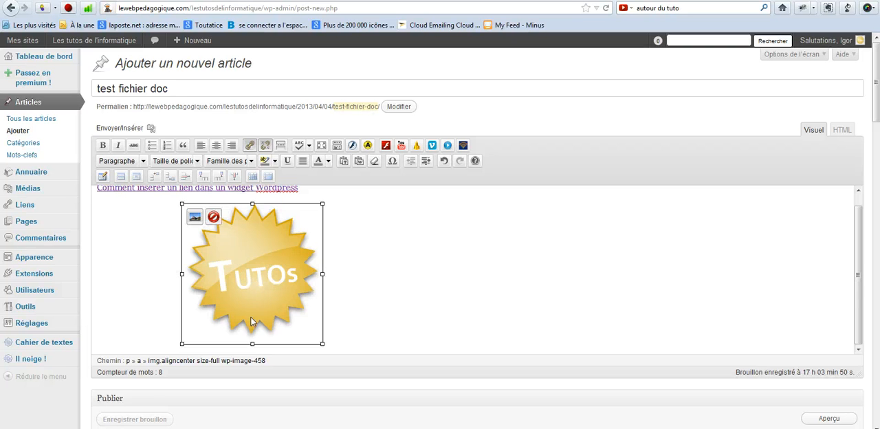
pyautogui.scroll(-5, 342, 298)
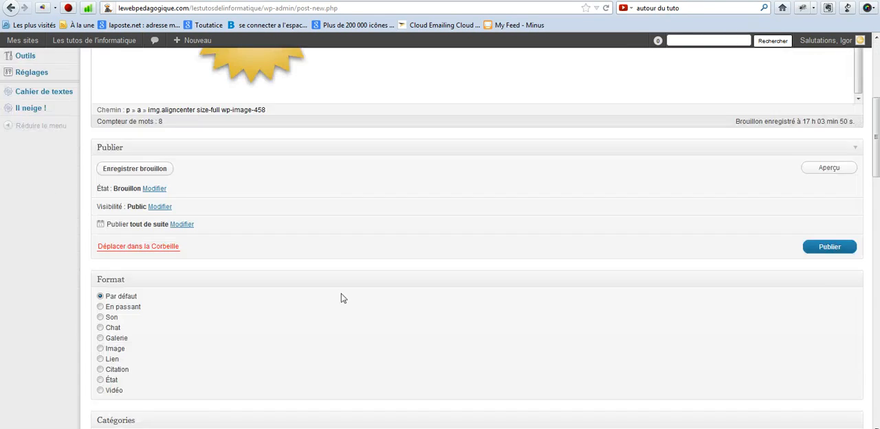
pyautogui.scroll(-3, 343, 298)
pyautogui.scroll(5, 337, 297)
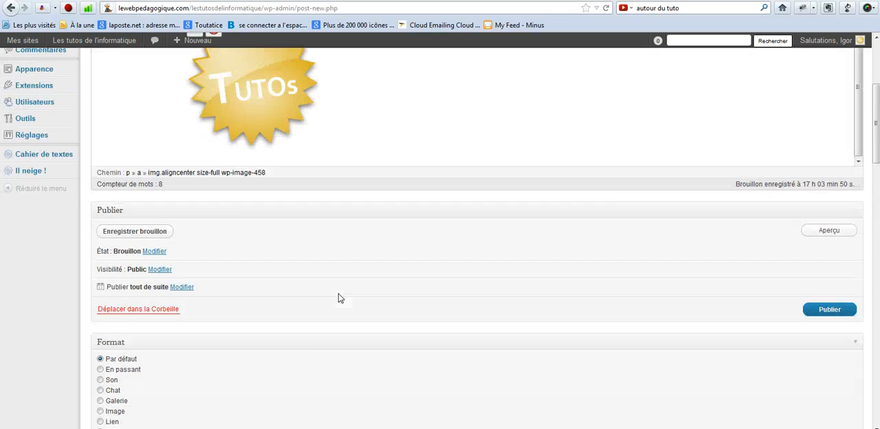
pyautogui.scroll(3, 332, 298)
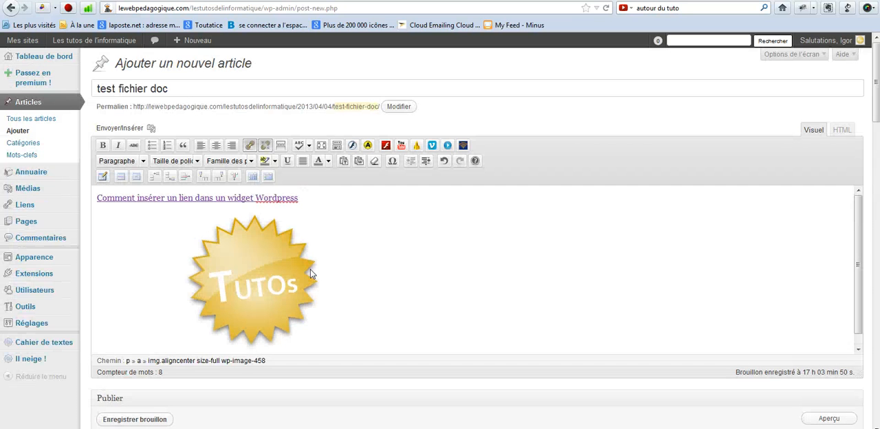
pyautogui.click(296, 207)
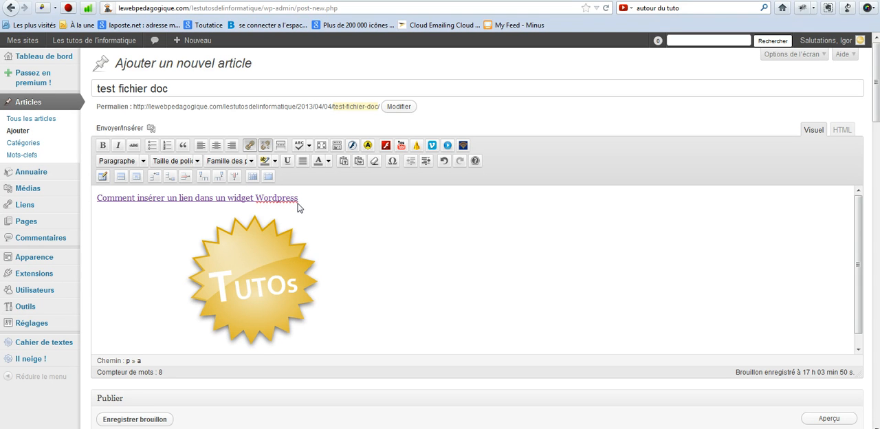
pyautogui.click(367, 215)
pyautogui.scroll(-1, 338, 249)
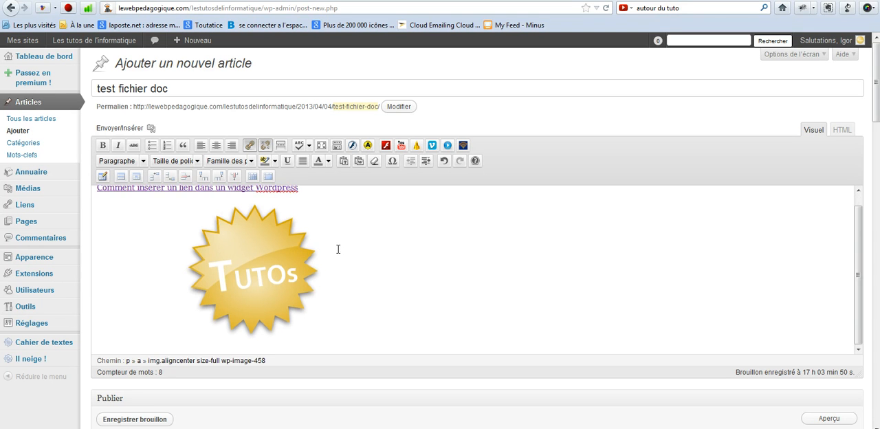
pyautogui.scroll(1, 337, 248)
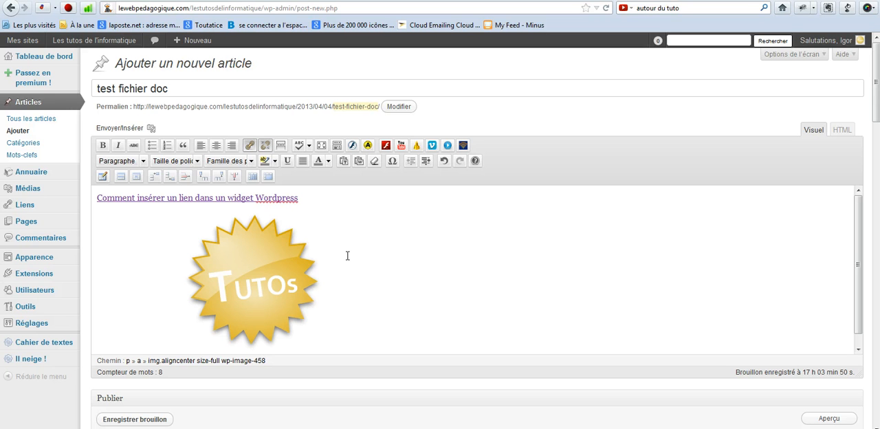